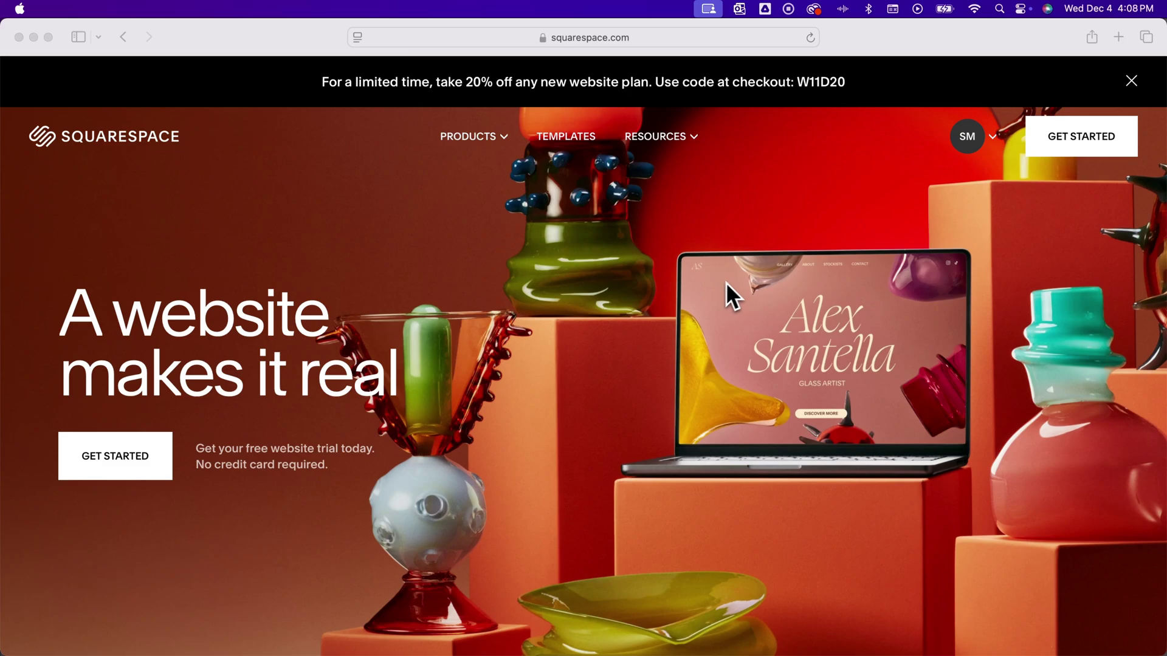
- Open the template gallery from the homepage, then show the SM account menu
{"action": "left_click", "coordinate": [1093, 138]}
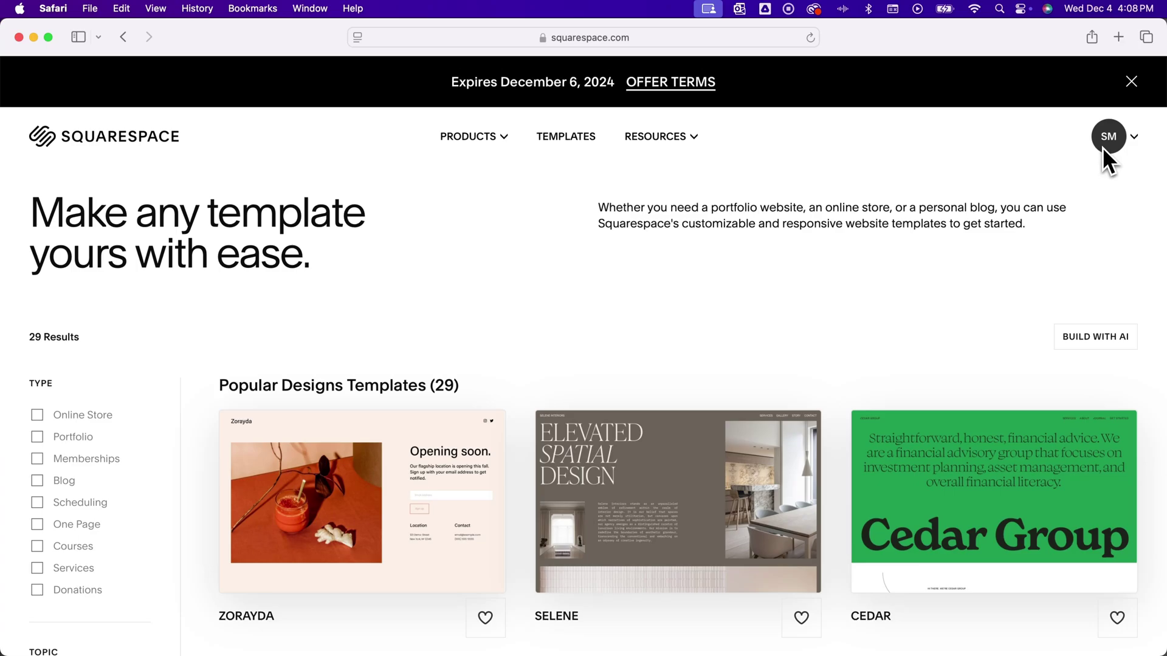
{"action": "left_click", "coordinate": [1105, 141]}
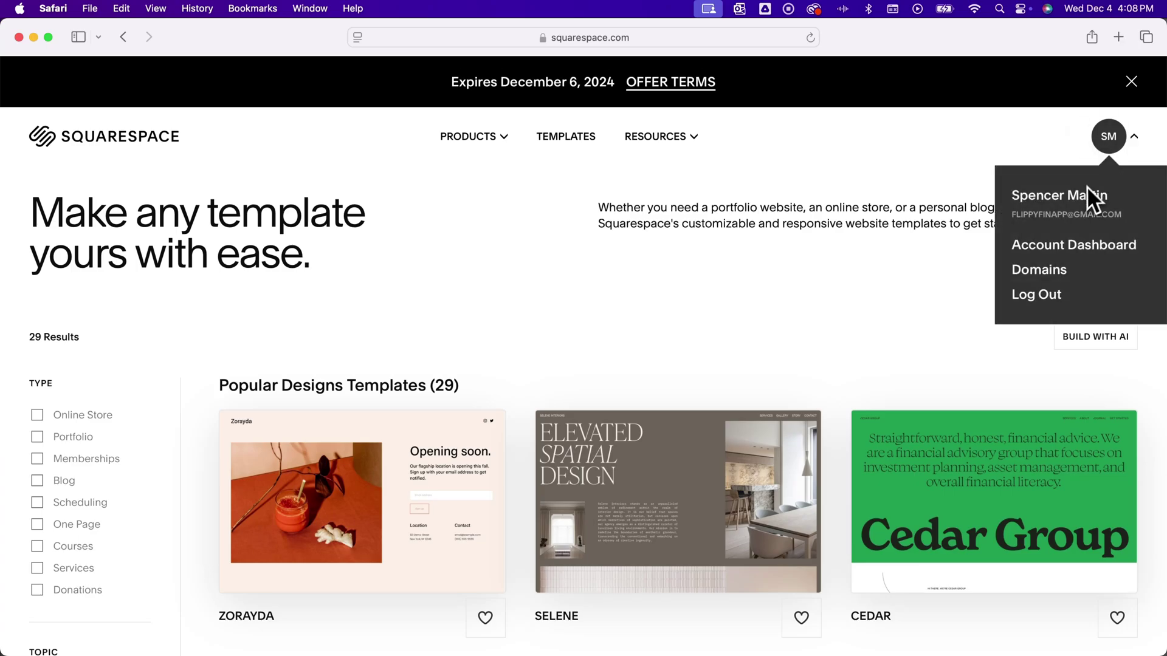
- Go to the Account Dashboard to reach the Spencer Designs site editor
{"action": "left_click", "coordinate": [1068, 247]}
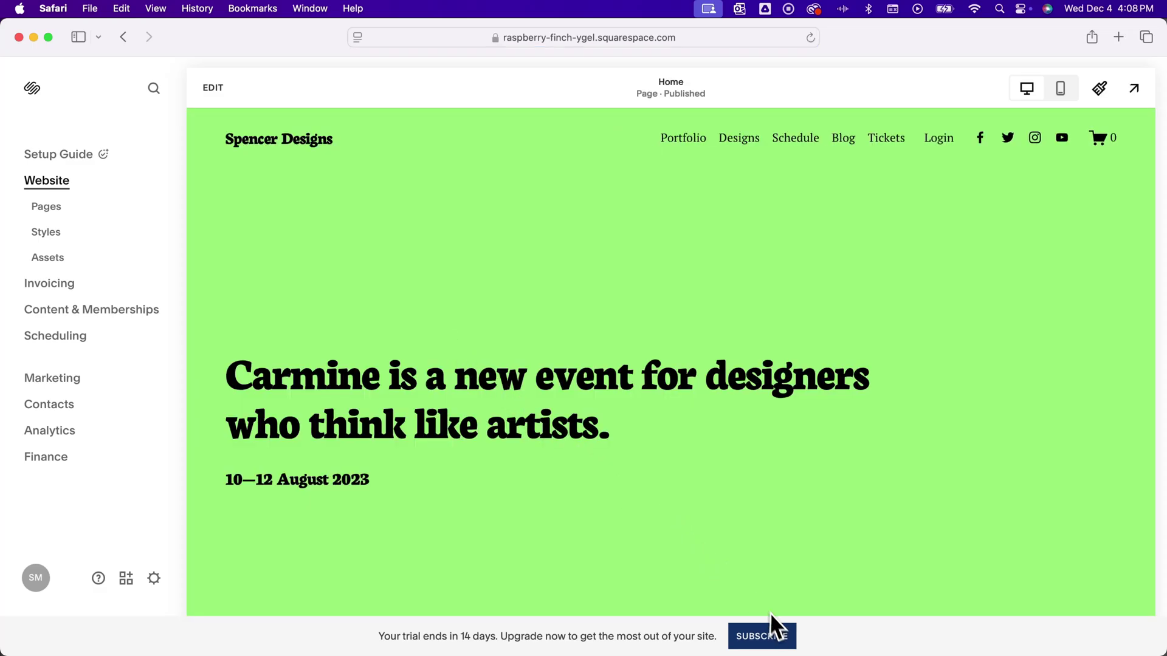
- Subscribe from the trial banner to view the Basic, Business, Plus and Advanced plans
{"action": "left_click", "coordinate": [766, 636]}
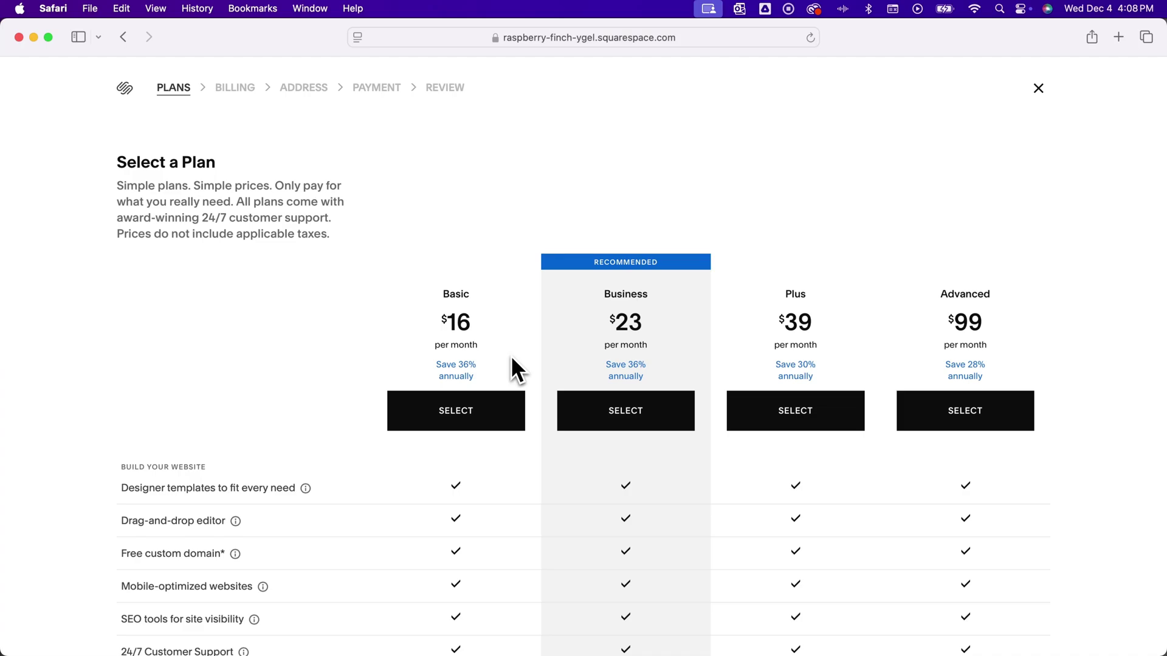
{"action": "scroll", "coordinate": [511, 356], "scroll_direction": "down", "scroll_amount": 3}
{"action": "scroll", "coordinate": [512, 357], "scroll_direction": "down", "scroll_amount": 3}
{"action": "scroll", "coordinate": [511, 358], "scroll_direction": "down", "scroll_amount": 3}
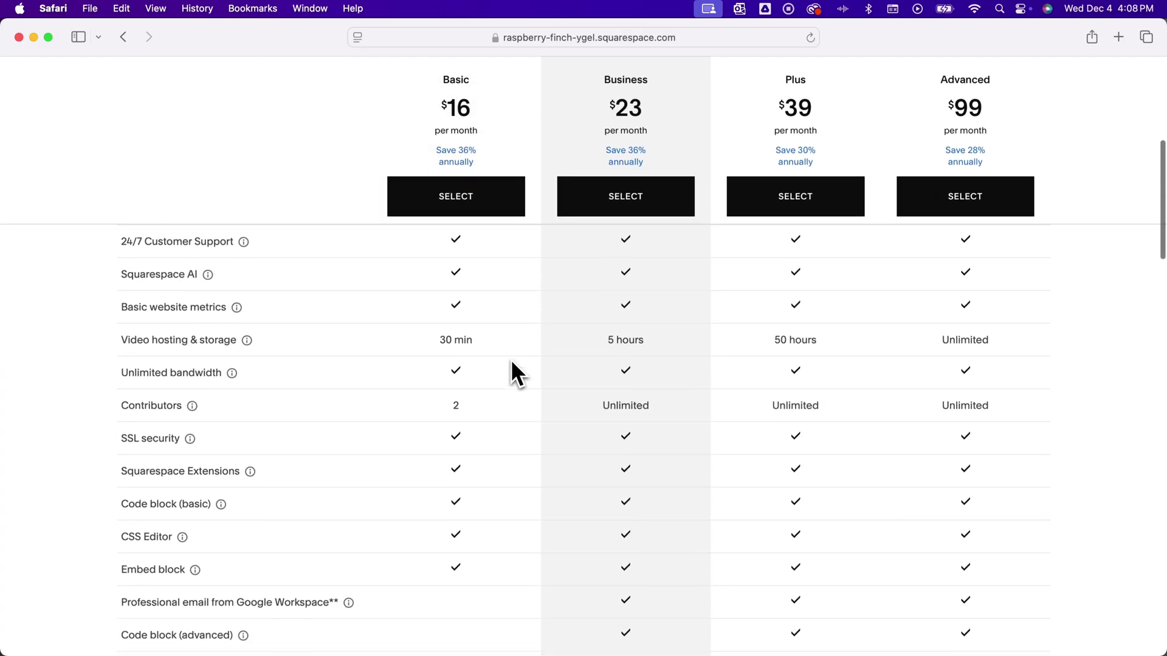
{"action": "scroll", "coordinate": [510, 360], "scroll_direction": "down", "scroll_amount": 4}
{"action": "scroll", "coordinate": [510, 360], "scroll_direction": "down", "scroll_amount": 2}
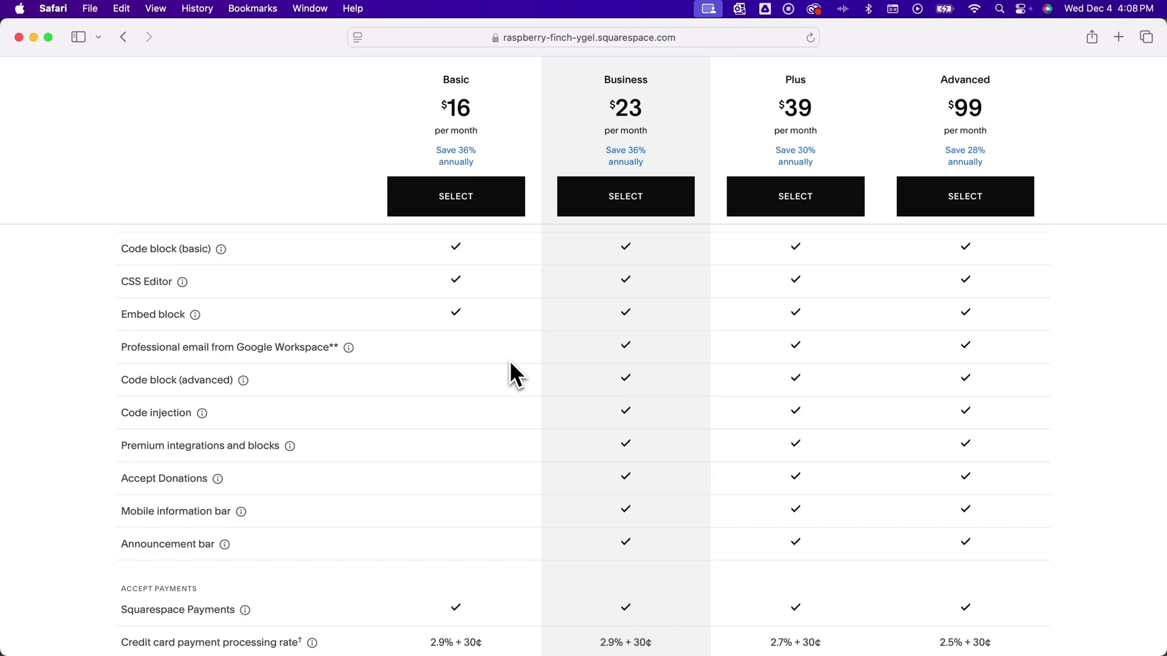
{"action": "scroll", "coordinate": [510, 360], "scroll_direction": "up", "scroll_amount": 5}
{"action": "scroll", "coordinate": [510, 359], "scroll_direction": "up", "scroll_amount": 5}
{"action": "scroll", "coordinate": [509, 359], "scroll_direction": "up", "scroll_amount": 3}
{"action": "scroll", "coordinate": [510, 360], "scroll_direction": "up", "scroll_amount": 1}
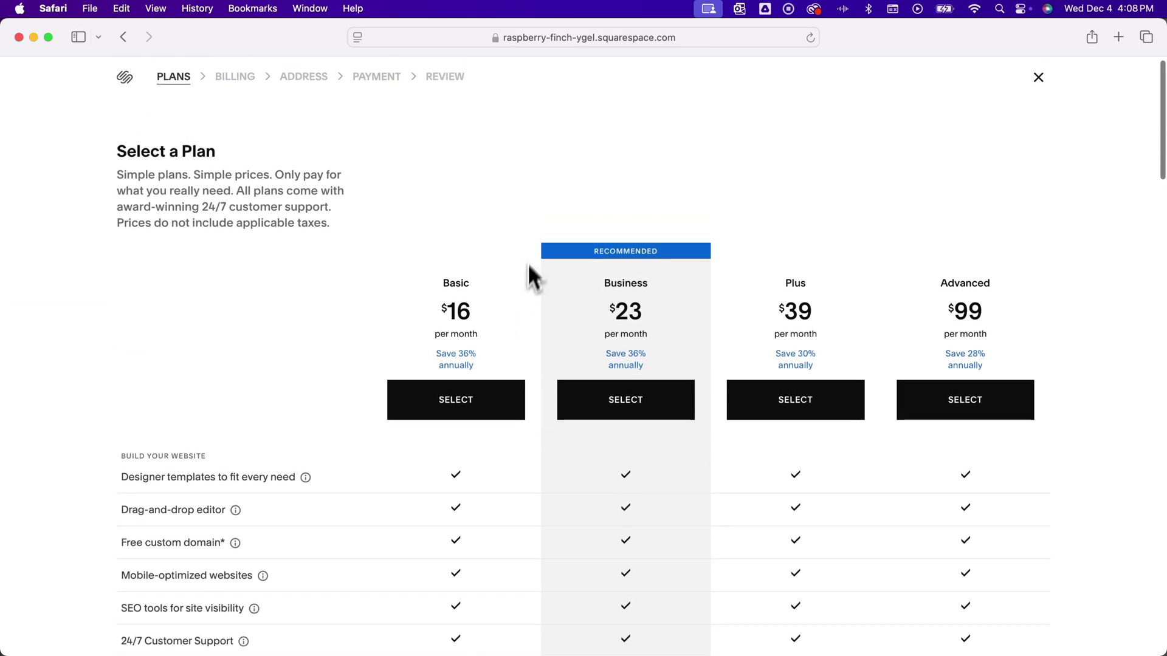